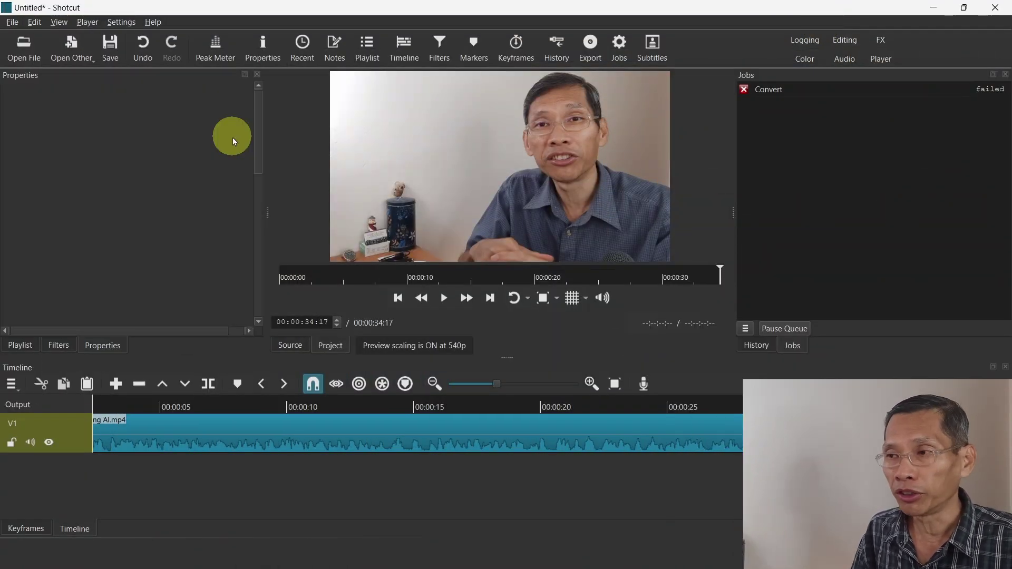
Show the Subtitles panel and lower the player/timeline splitter to enlarge the video preview.
left_click(654, 55)
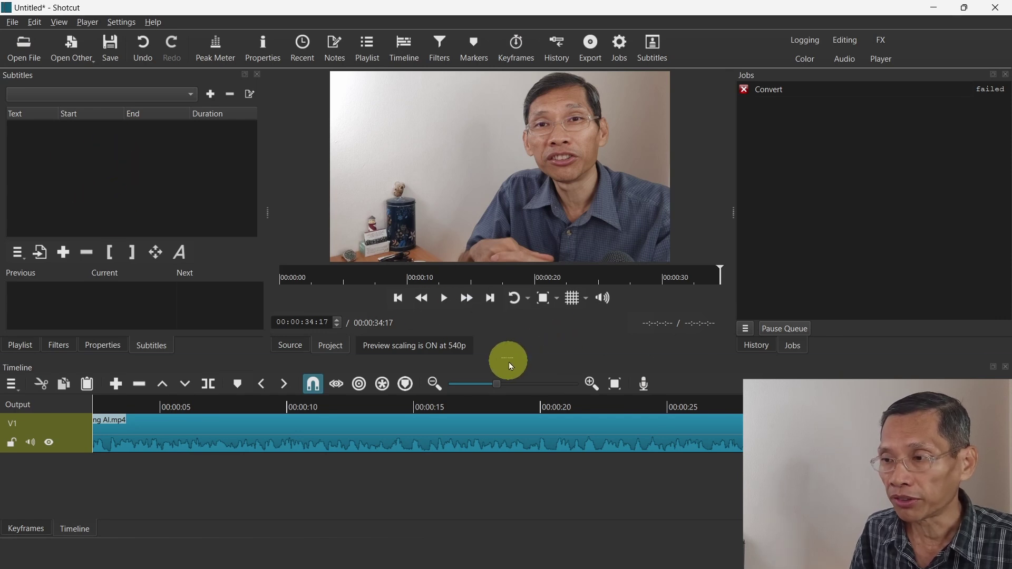
left_click_drag(511, 366, 511, 378)
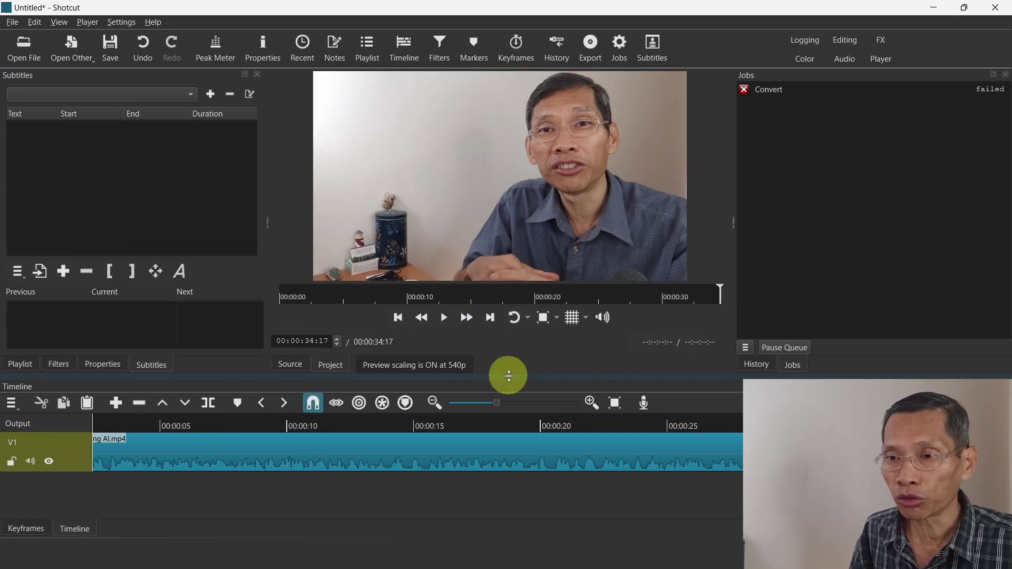
Add a subtitle track named 'Subtitle Track 1', keeping the default English language.
left_click(210, 96)
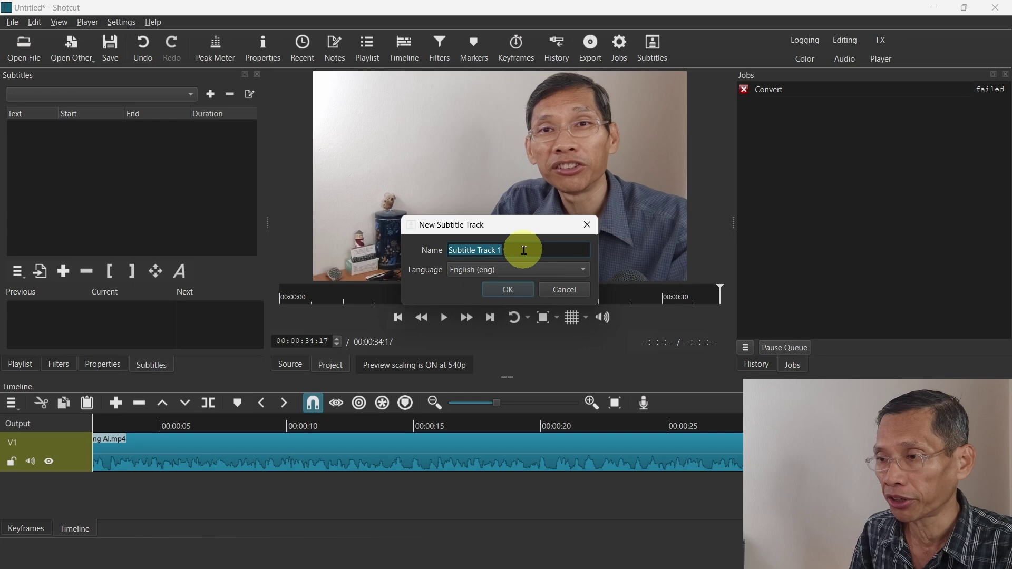
left_click(538, 276)
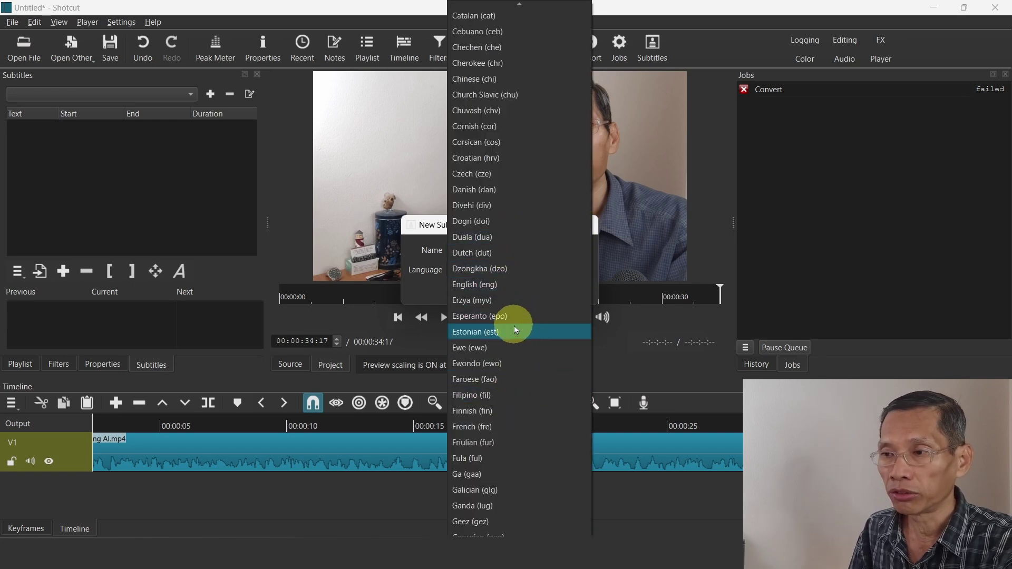
key("Escape")
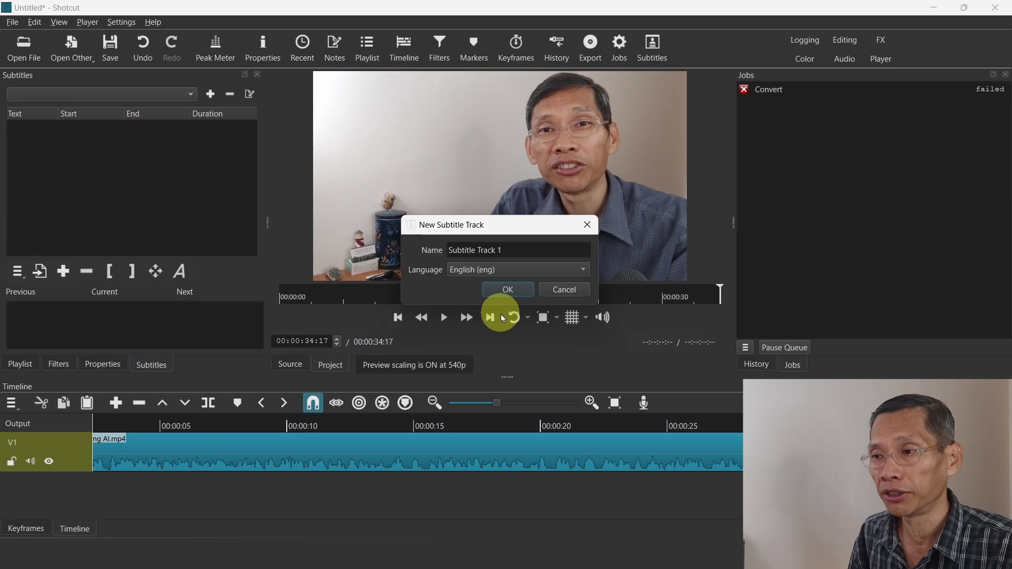
left_click(517, 291)
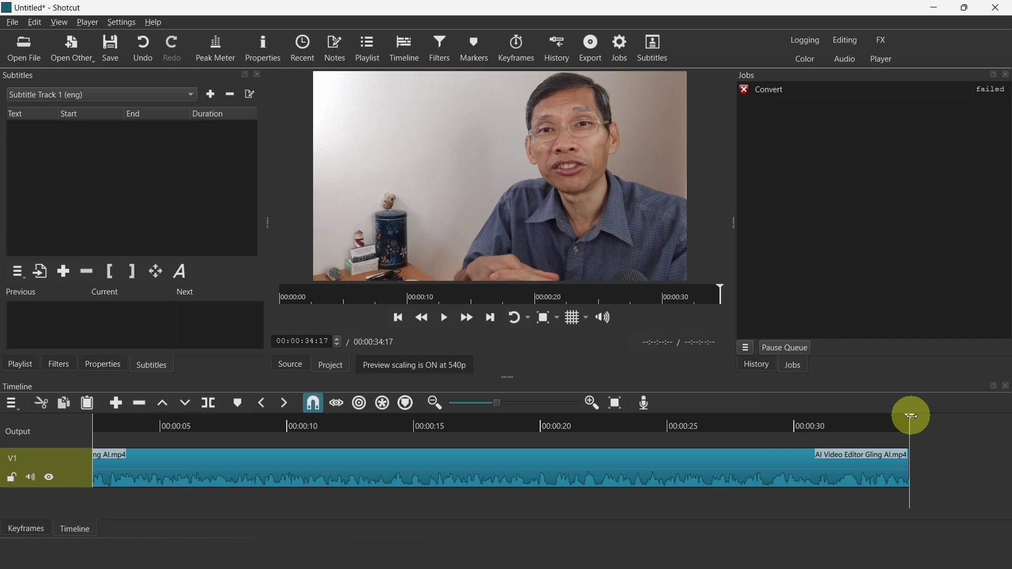
At 00:00:00:00, add a 2-second subtitle reading 'This is the beginning of my subtitle'.
key("Home")
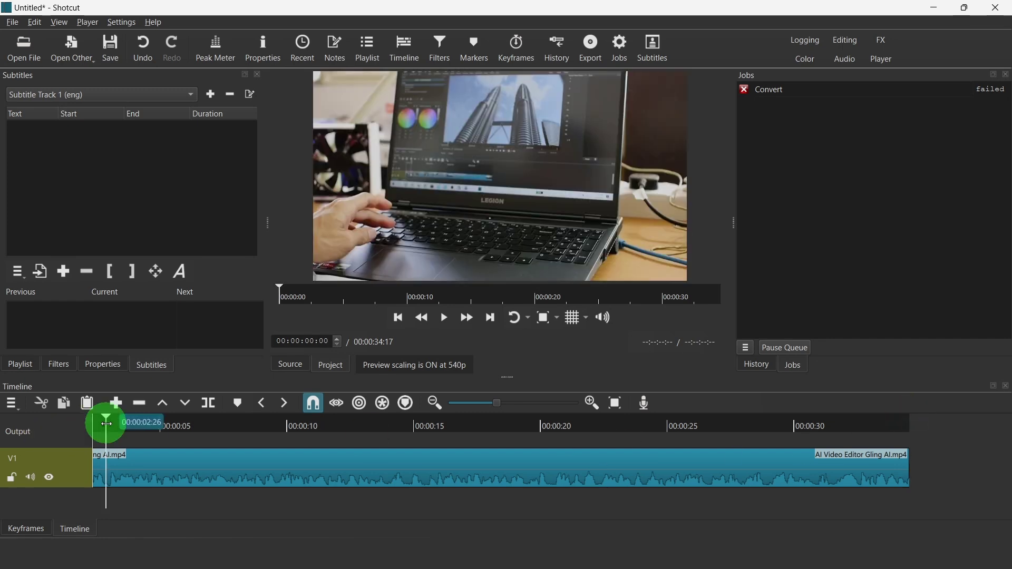
left_click(616, 404)
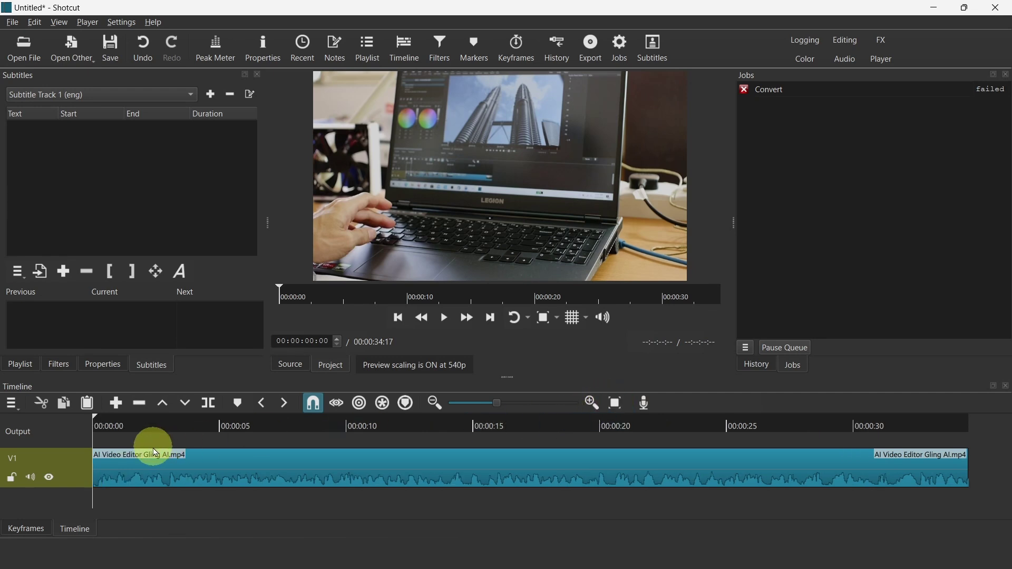
left_click(61, 271)
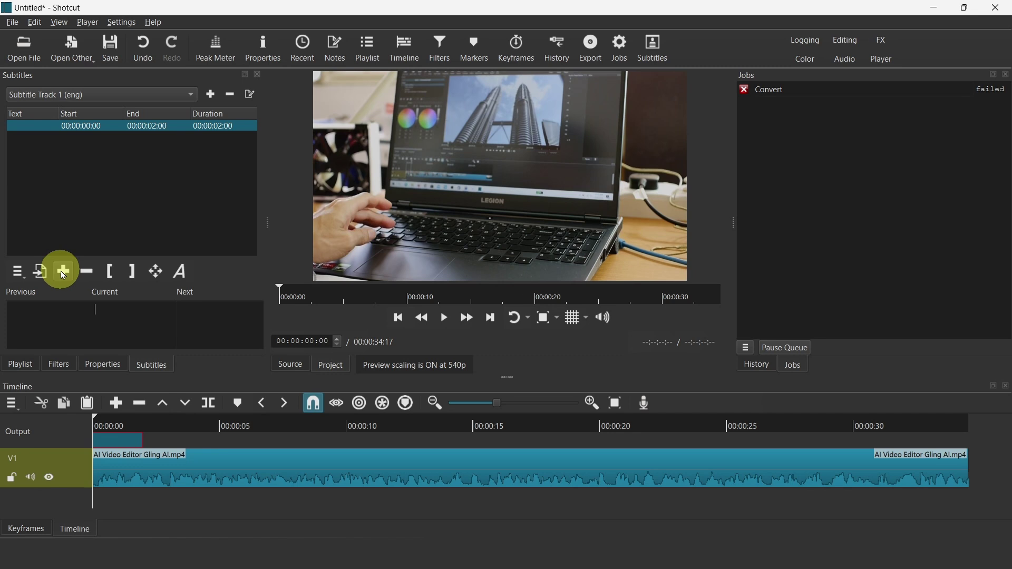
type("This is the begi")
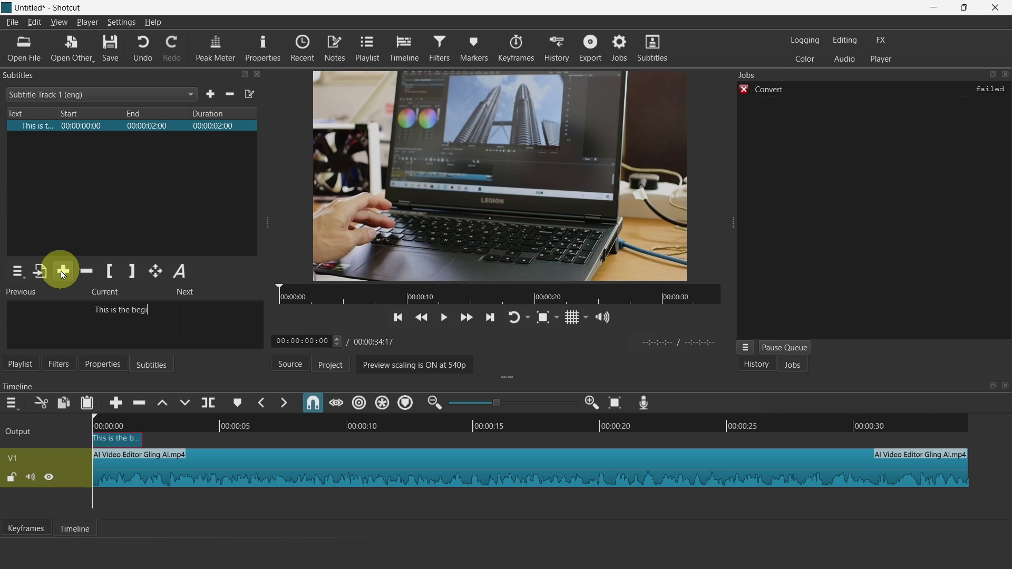
type("nning of my subtitle")
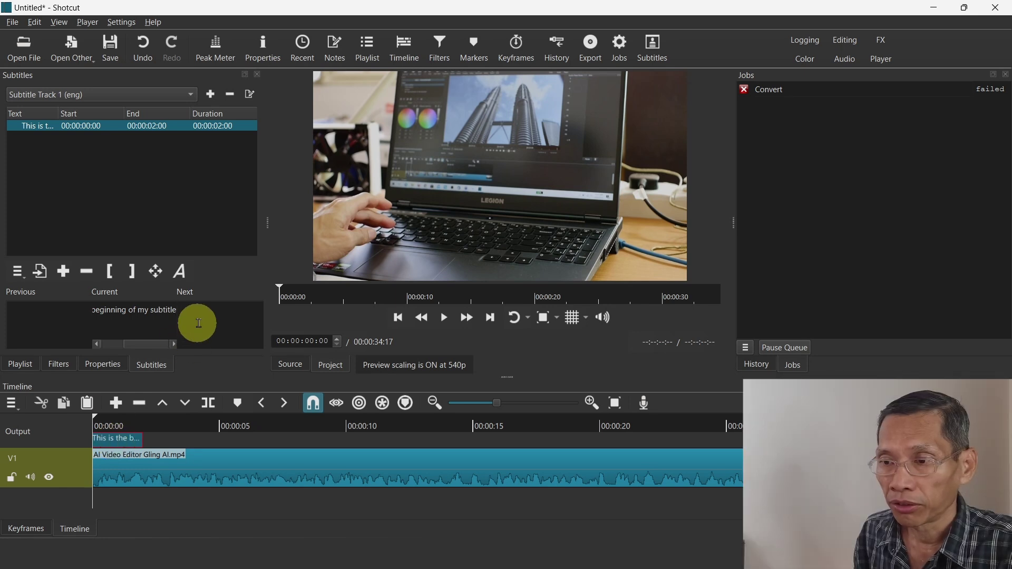
Add a 2-second subtitle 'This is my next subtitle' at about 00:00:02:09.
left_click_drag(141, 421, 150, 416)
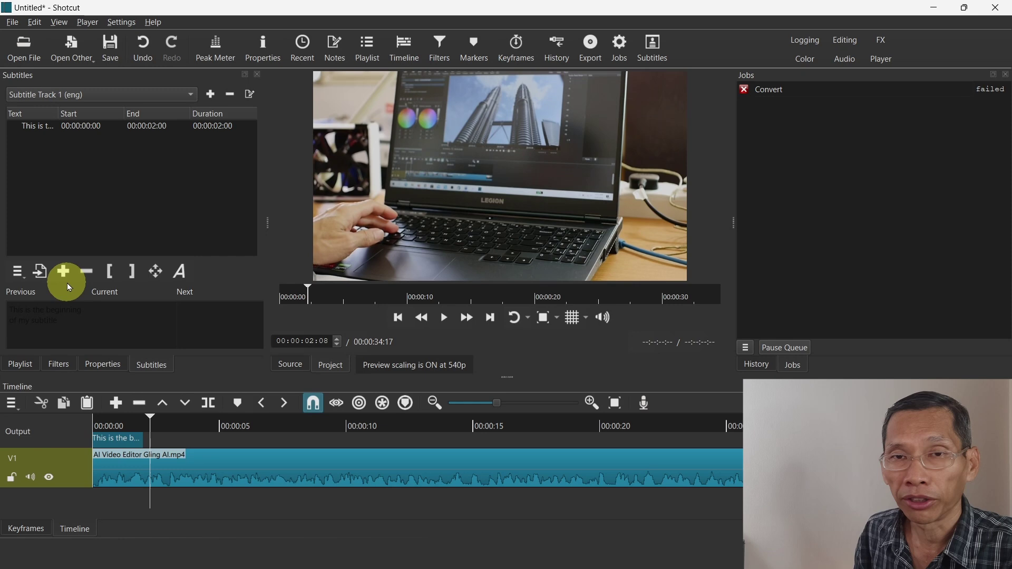
left_click(64, 272)
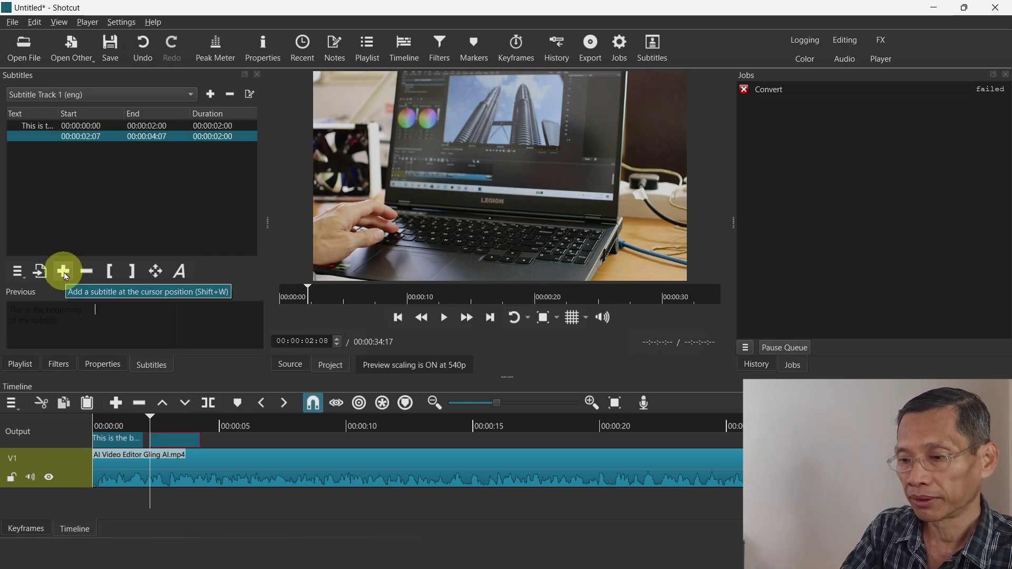
type("This is my next subtitle")
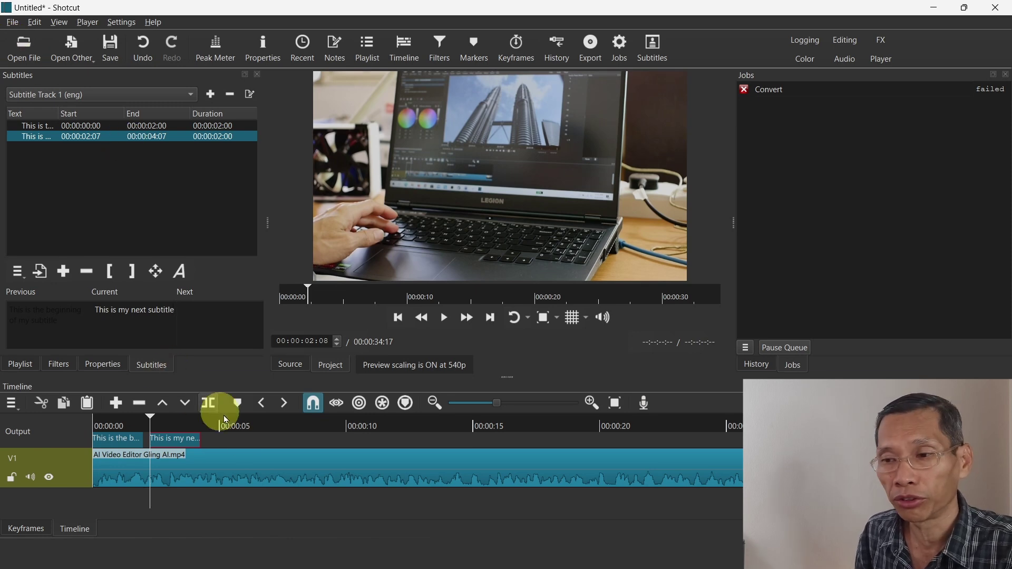
left_click_drag(201, 445, 185, 421)
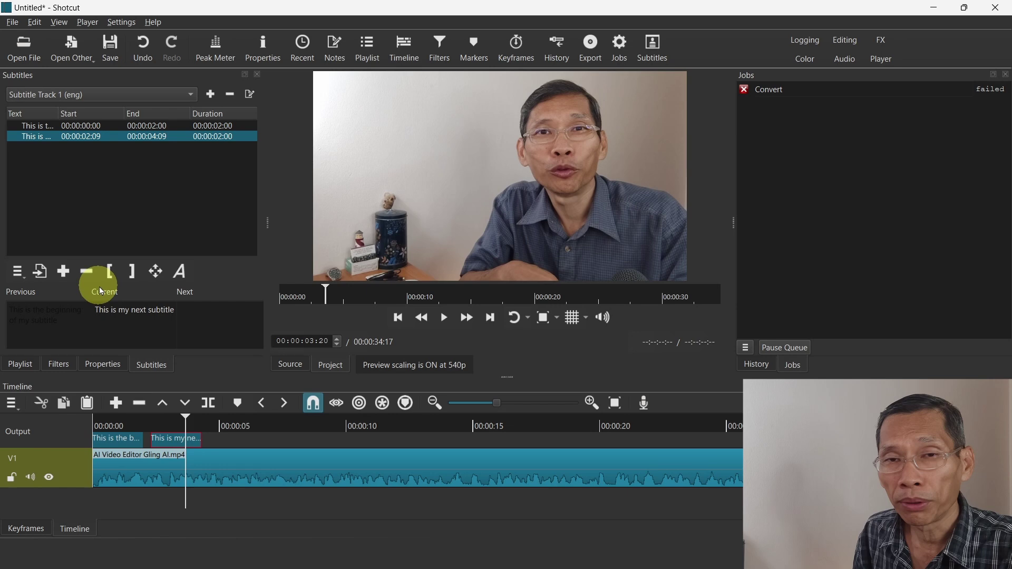
Set the second subtitle's start to 00:00:02:06 and end to 00:00:03:27 from the playhead.
left_click_drag(185, 419, 162, 420)
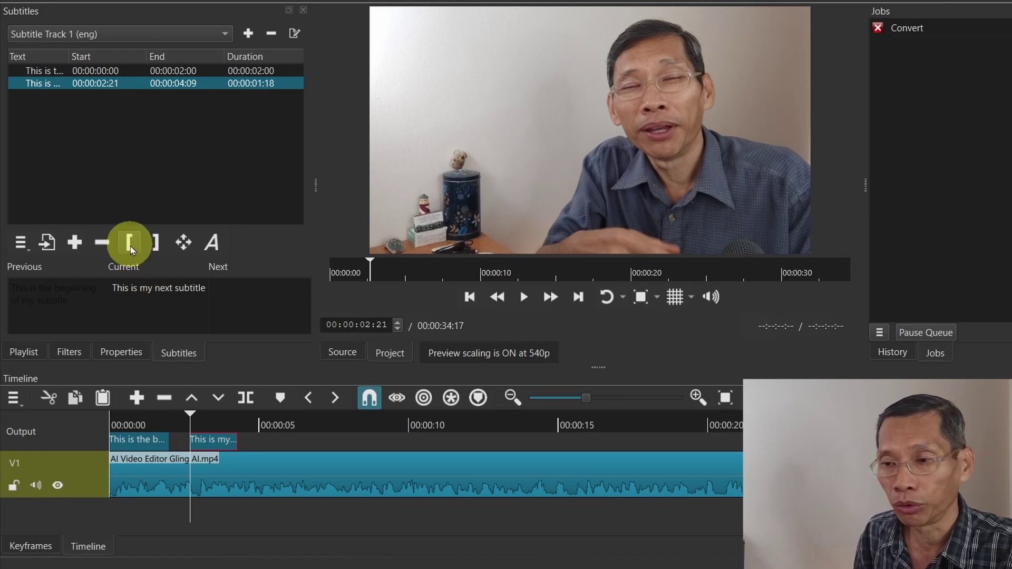
left_click_drag(179, 413, 176, 413)
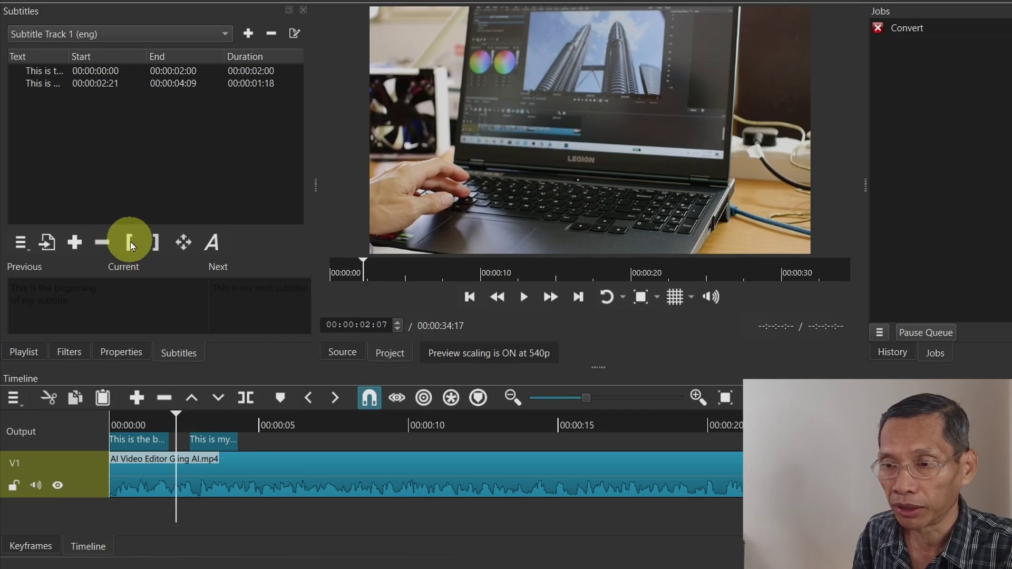
left_click(213, 440)
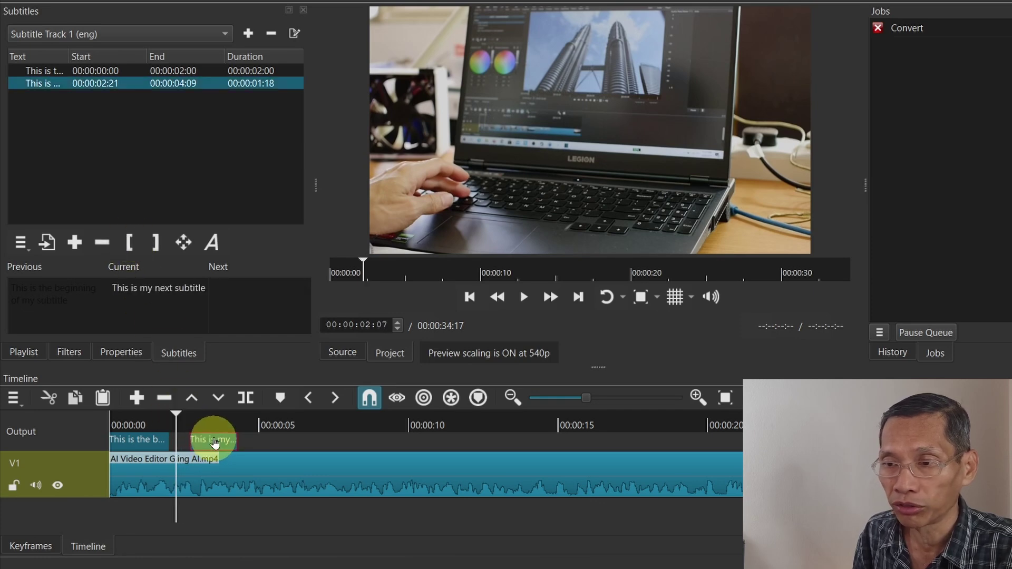
left_click(125, 256)
left_click_drag(172, 414, 227, 413)
left_click(157, 245)
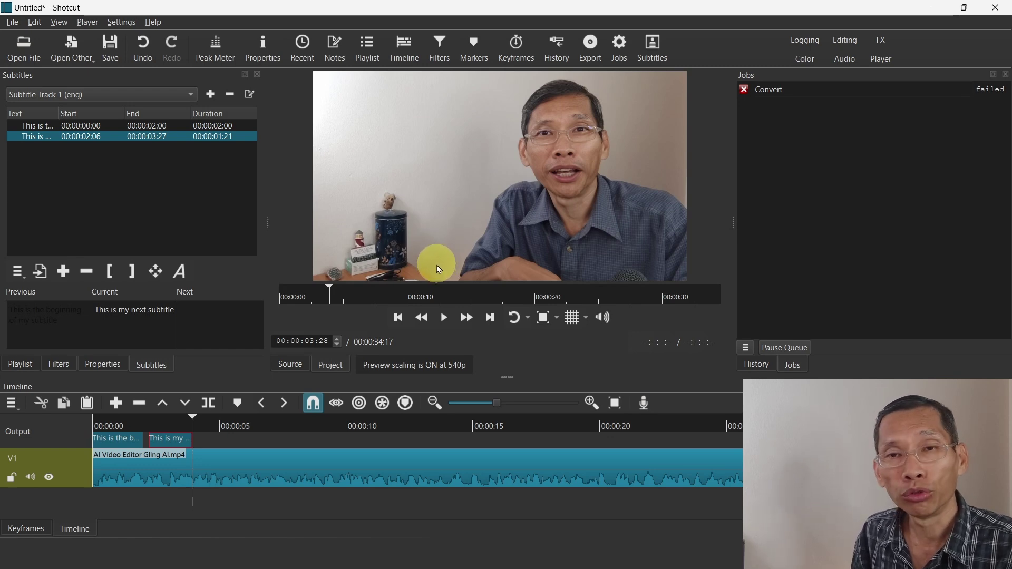
Generate text clips on V2 from both subtitles, preview them, and inspect the first clip's filters.
left_click(17, 272)
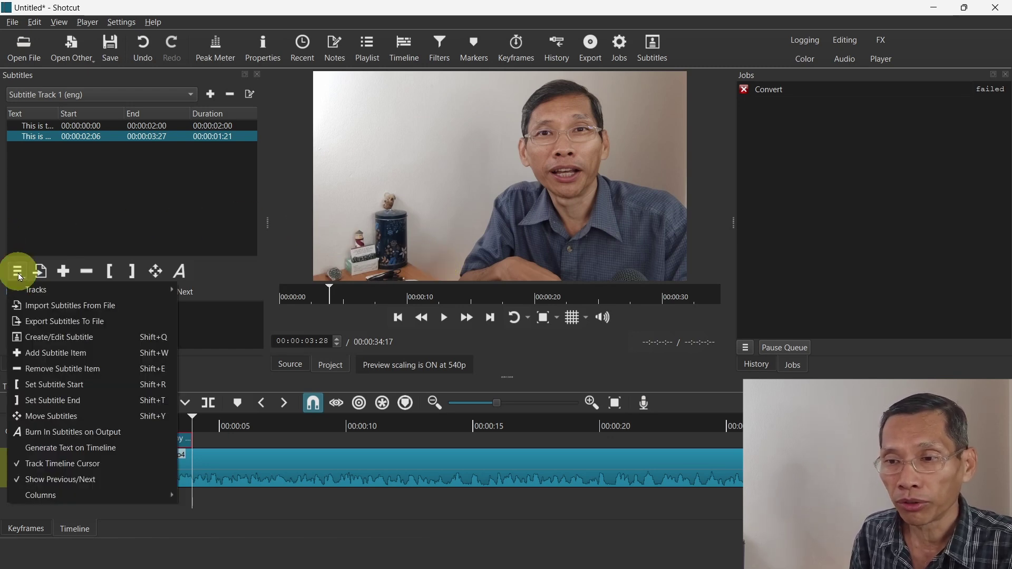
left_click(67, 449)
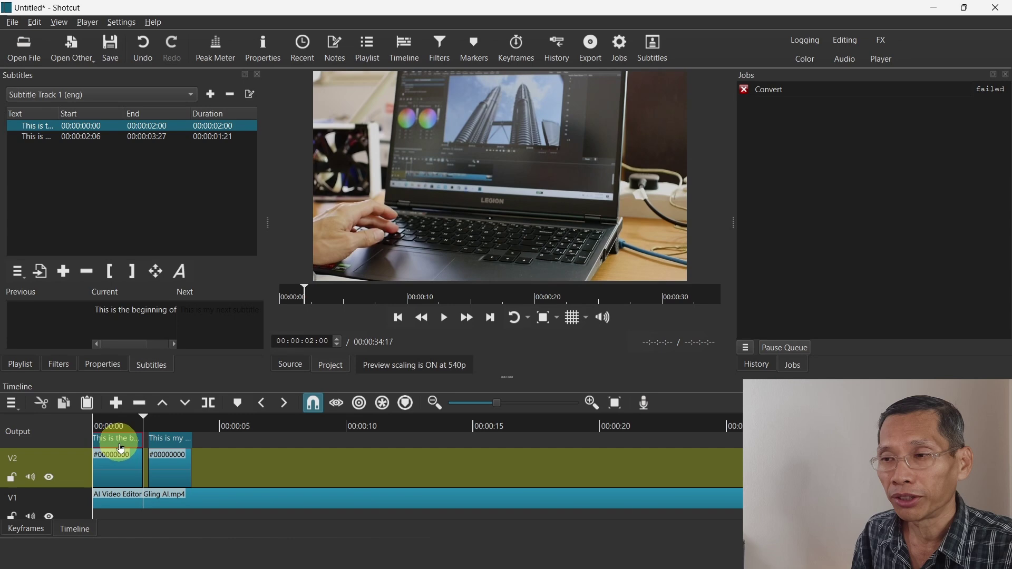
left_click(112, 424)
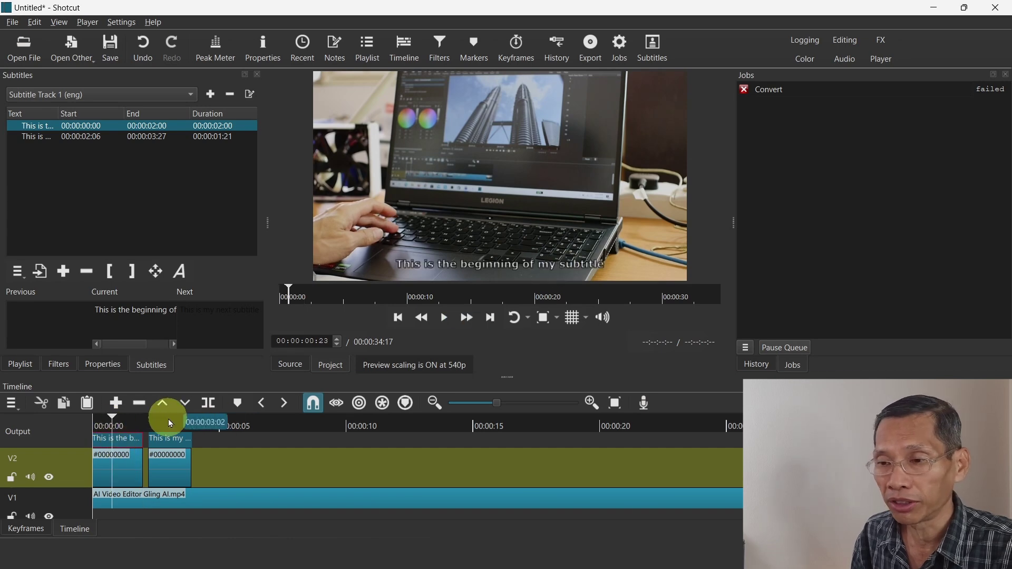
left_click(162, 419)
left_click(57, 365)
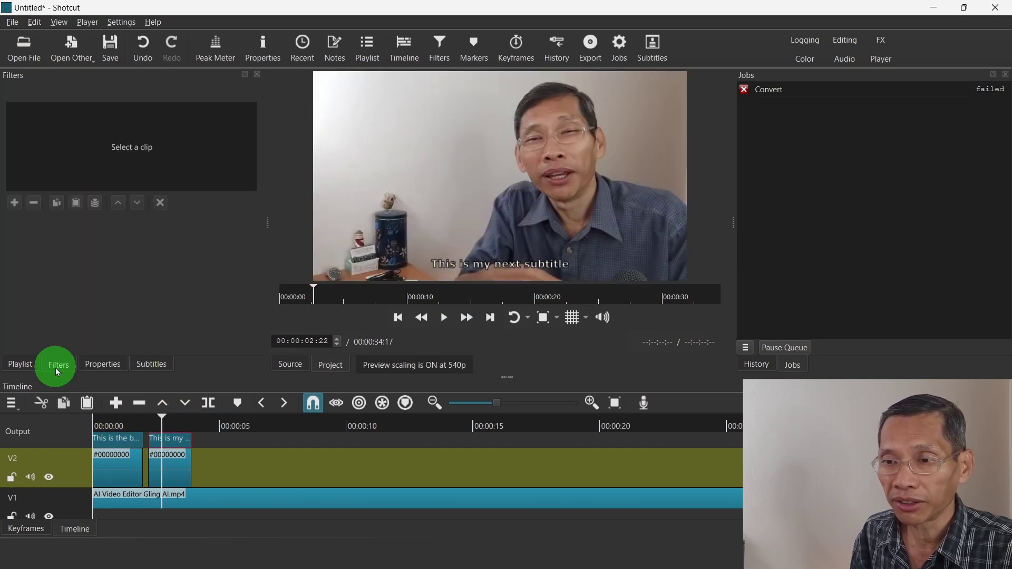
left_click(118, 468)
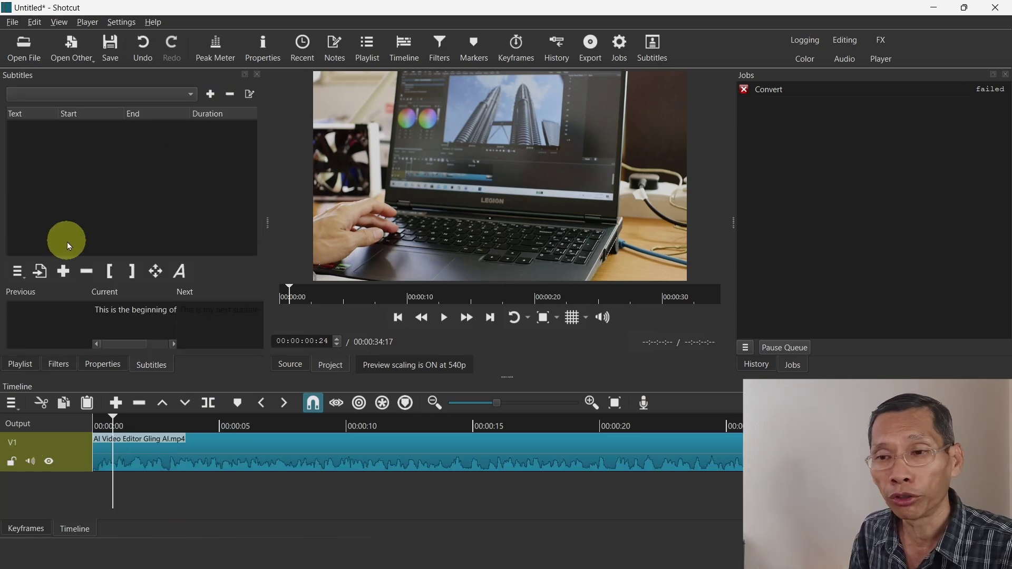
Import subtitles from the 'Srt from Gling' file in Minute Videos > Shotcut.
left_click(17, 272)
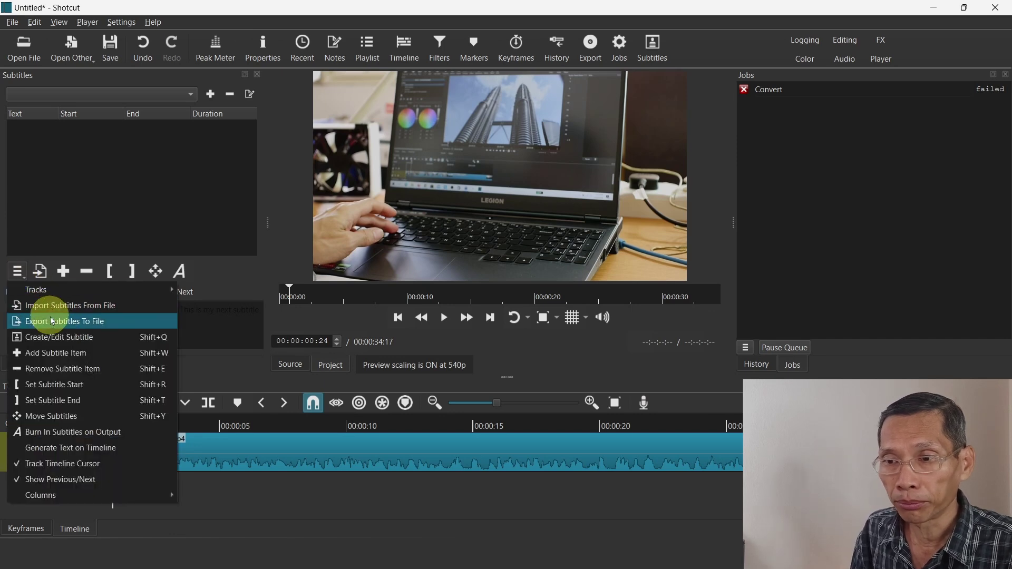
left_click(60, 307)
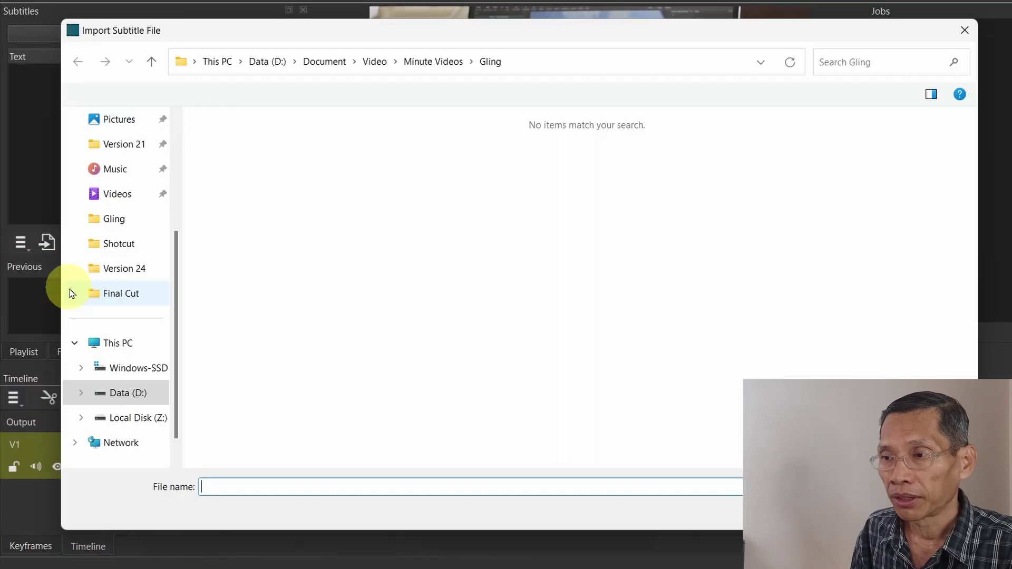
left_click(369, 119)
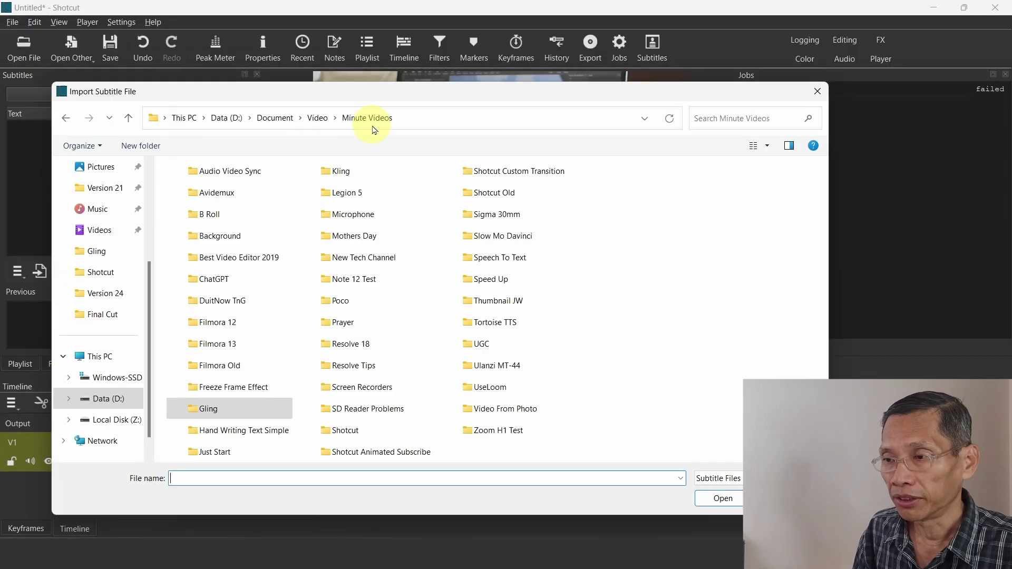
double_click(372, 431)
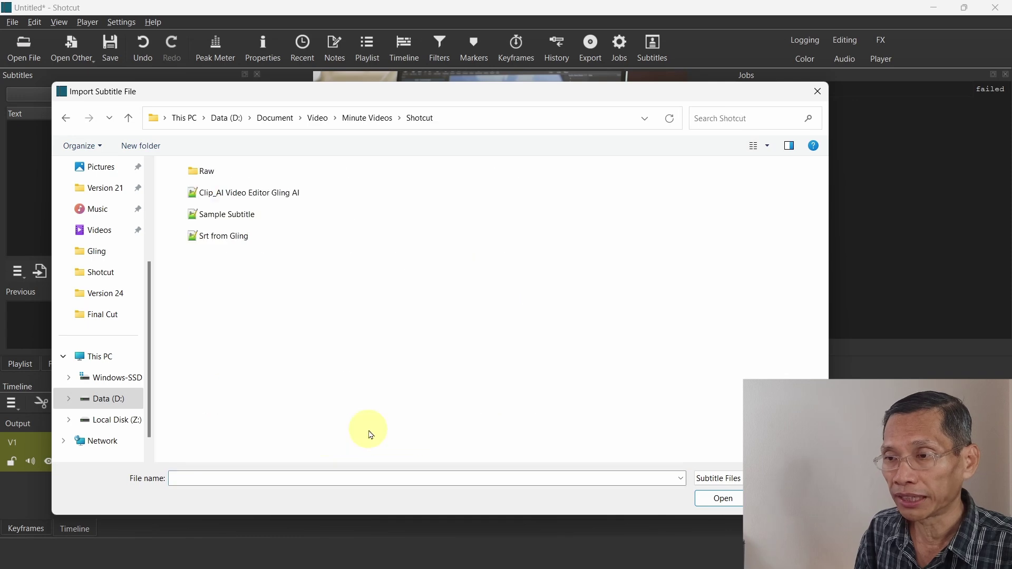
double_click(209, 238)
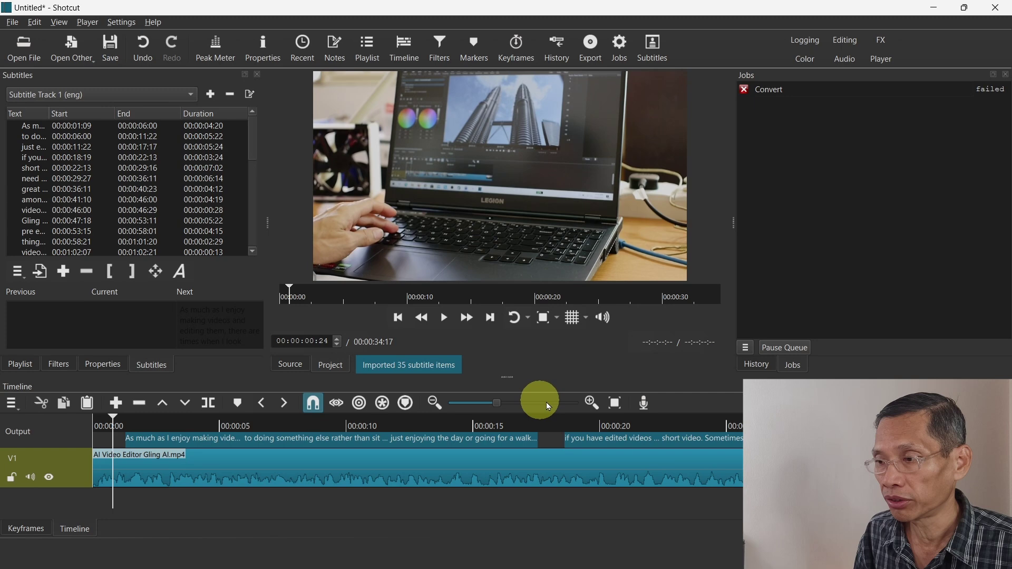
Drag the first imported subtitle left so it starts at 00:00:00:01.
left_click_drag(184, 442, 143, 307)
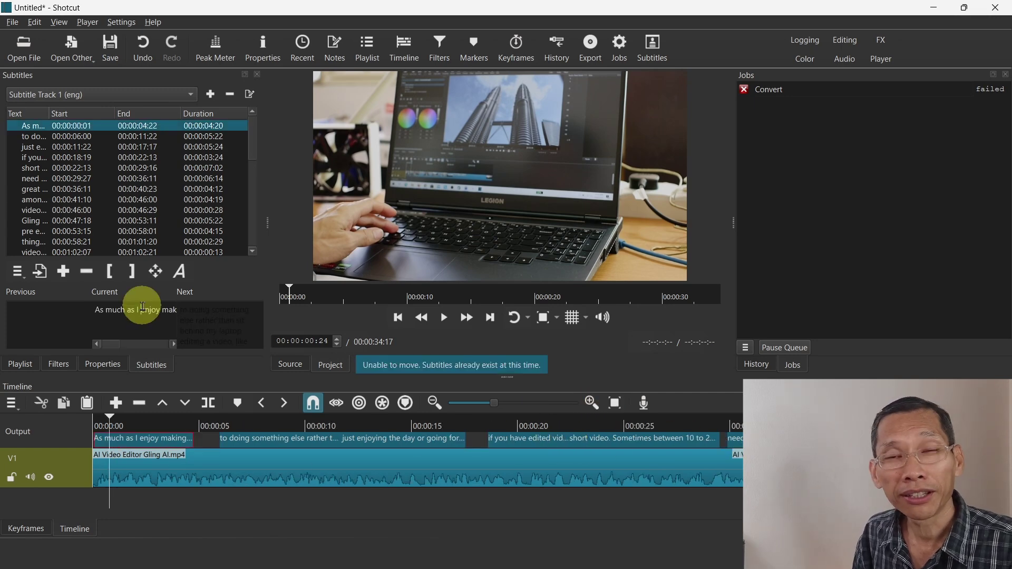